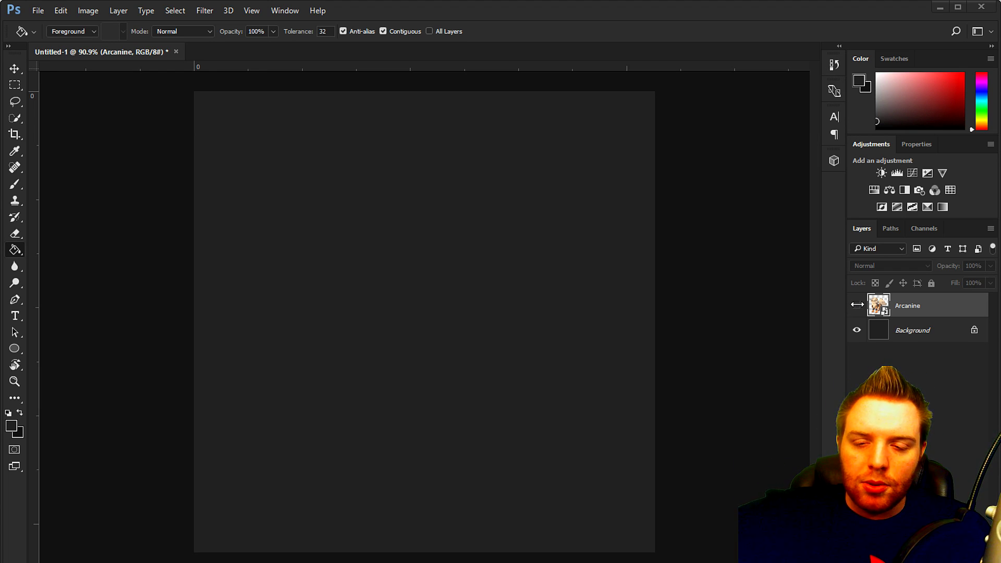
Step: Show the Arcanine layer and select its cream head and chest fur with the Quick Selection tool
{"action": "left_click", "coordinate": [857, 305]}
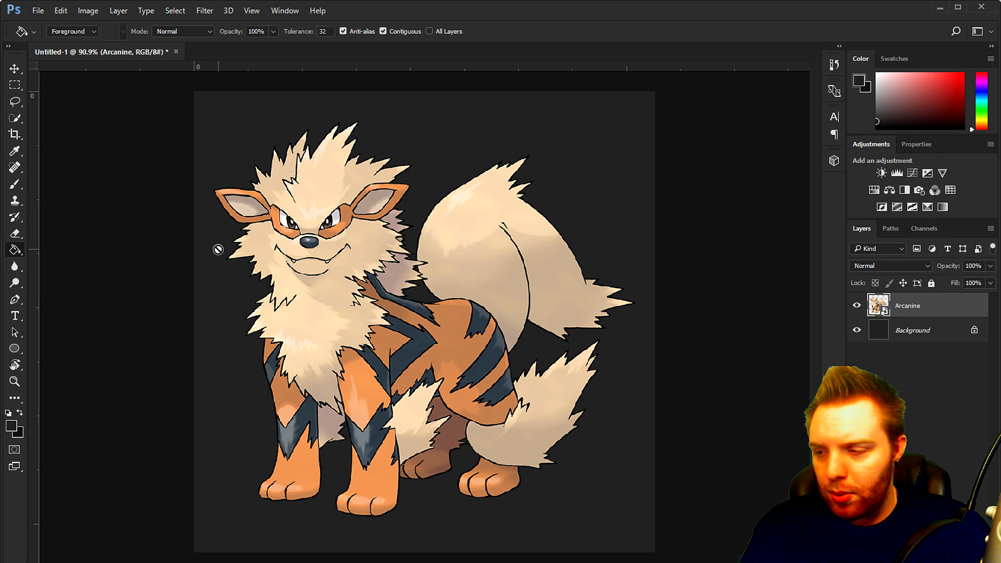
{"action": "left_click", "coordinate": [16, 118]}
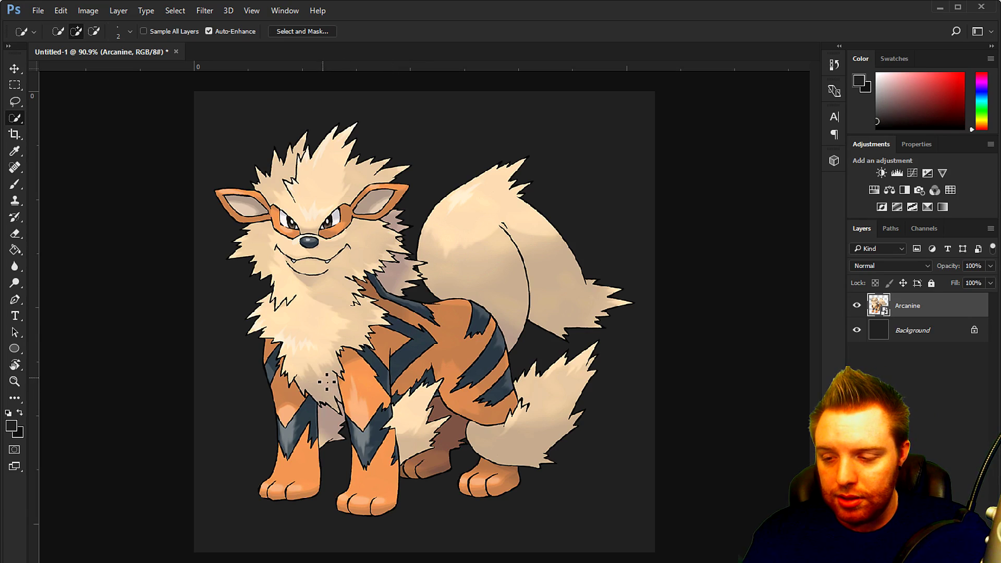
{"action": "mouse_move", "coordinate": [329, 382]}
{"action": "left_mouse_down"}
{"action": "mouse_move", "coordinate": [391, 255]}
{"action": "mouse_move", "coordinate": [308, 245]}
{"action": "left_mouse_up"}
{"action": "scroll", "coordinate": [309, 245], "scroll_direction": "up", "scroll_amount": 1}
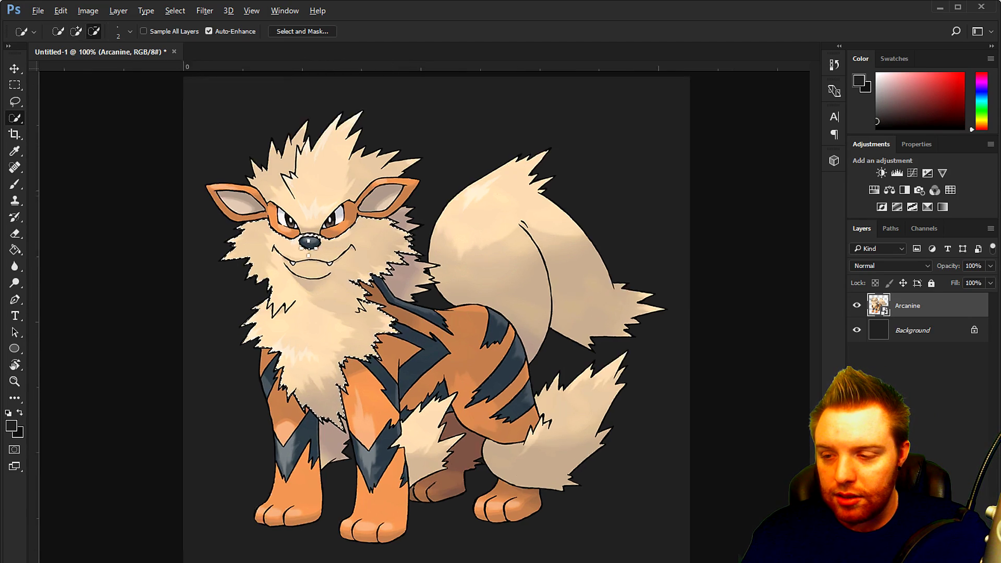
{"action": "scroll", "coordinate": [309, 244], "scroll_direction": "up", "scroll_amount": 3}
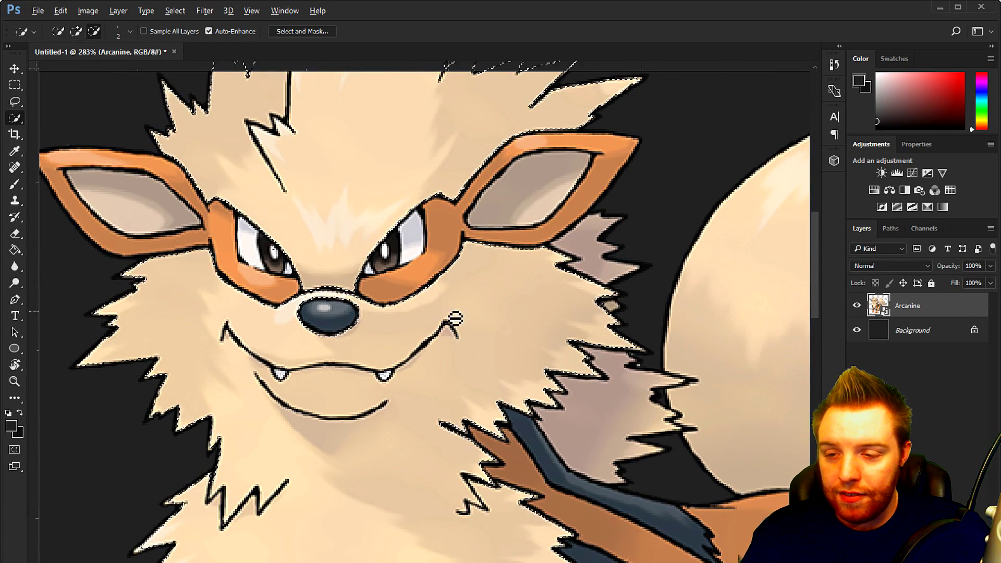
Step: Add the shaded mane tufts behind the cheek and ear to the fur selection
{"action": "scroll", "coordinate": [455, 318], "scroll_direction": "down", "scroll_amount": 2}
{"action": "scroll", "coordinate": [563, 270], "scroll_direction": "up", "scroll_amount": 2}
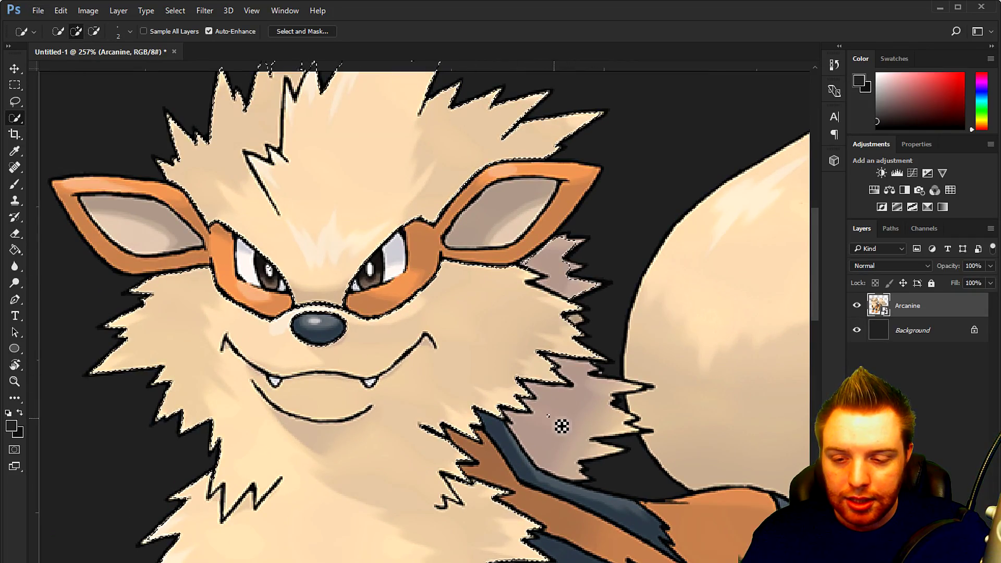
{"action": "scroll", "coordinate": [553, 388], "scroll_direction": "down", "scroll_amount": 1}
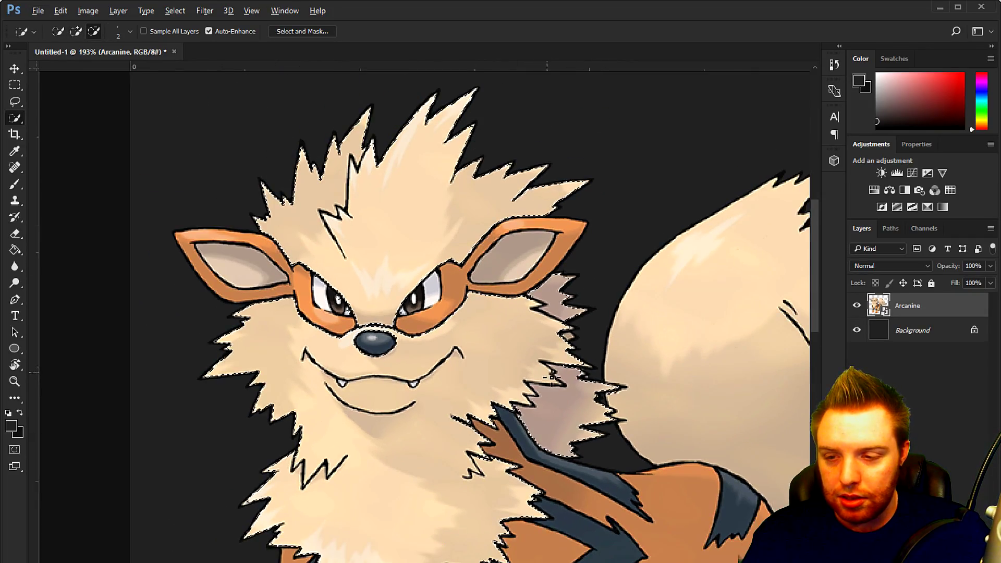
{"action": "scroll", "coordinate": [568, 355], "scroll_direction": "up", "scroll_amount": 3}
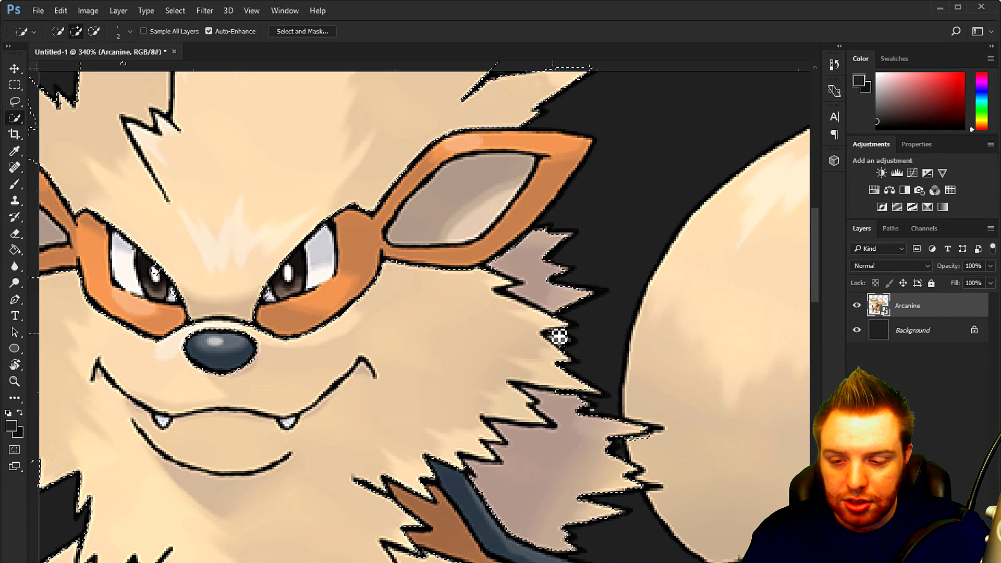
{"action": "scroll", "coordinate": [504, 337], "scroll_direction": "down", "scroll_amount": 2}
{"action": "scroll", "coordinate": [419, 328], "scroll_direction": "down", "scroll_amount": 3}
{"action": "scroll", "coordinate": [514, 335], "scroll_direction": "down", "scroll_amount": 5}
{"action": "scroll", "coordinate": [381, 451], "scroll_direction": "up", "scroll_amount": 3}
Step: Add the shaded fur between the front legs, the leg tufts and the whole tail to the selection, enlarging the brush to 5
{"action": "left_click", "coordinate": [369, 454]}
{"action": "key", "text": "bracketright"}
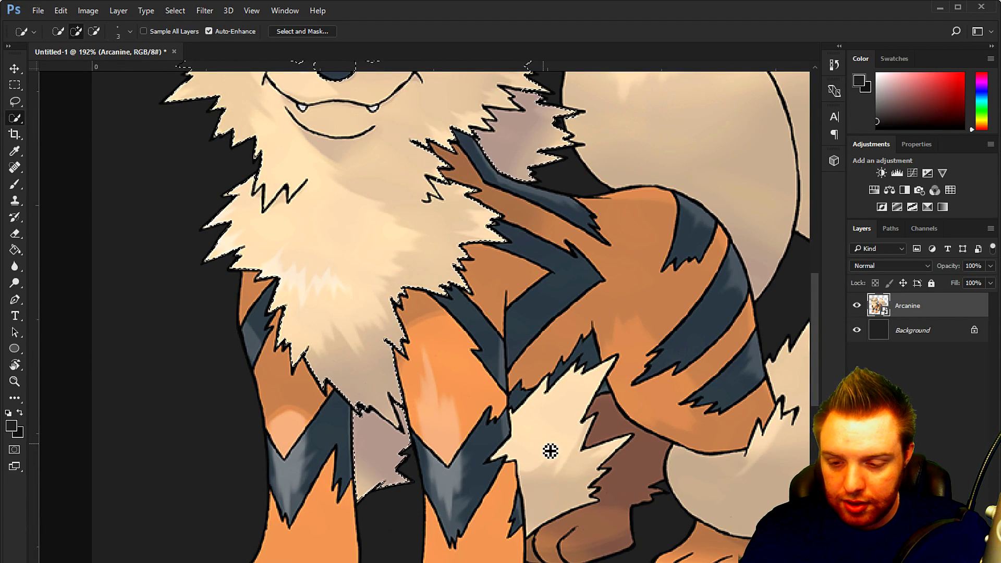
{"action": "left_click_drag", "start_coordinate": [548, 443], "coordinate": [552, 465]}
{"action": "key", "text": "bracketright"}
{"action": "key", "text": "bracketright"}
{"action": "scroll", "coordinate": [724, 475], "scroll_direction": "down", "scroll_amount": 2}
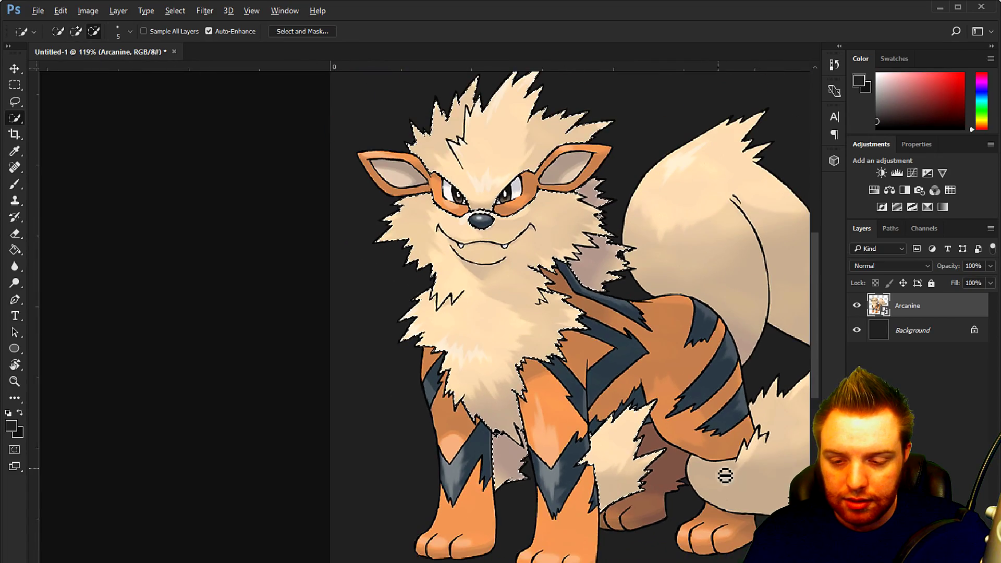
{"action": "scroll", "coordinate": [725, 475], "scroll_direction": "right", "scroll_amount": 2}
{"action": "mouse_move", "coordinate": [706, 440]}
{"action": "left_mouse_down"}
{"action": "mouse_move", "coordinate": [706, 335]}
{"action": "mouse_move", "coordinate": [630, 233]}
{"action": "left_mouse_up"}
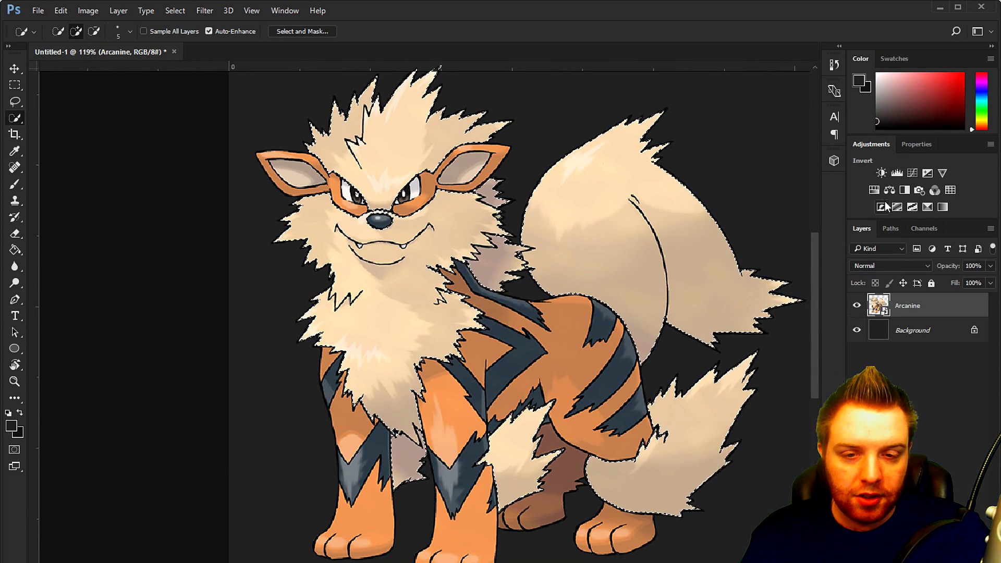
Step: Recolour the selected fur green with a Hue/Saturation adjustment of Hue +64, Saturation +42 and Lightness -4
{"action": "left_click", "coordinate": [874, 188]}
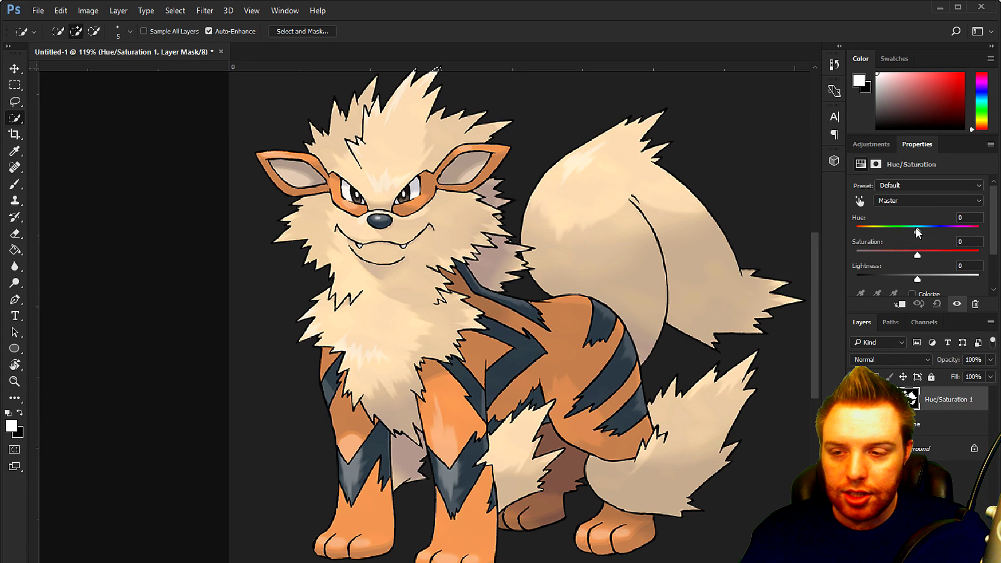
{"action": "left_click_drag", "start_coordinate": [918, 230], "coordinate": [941, 256]}
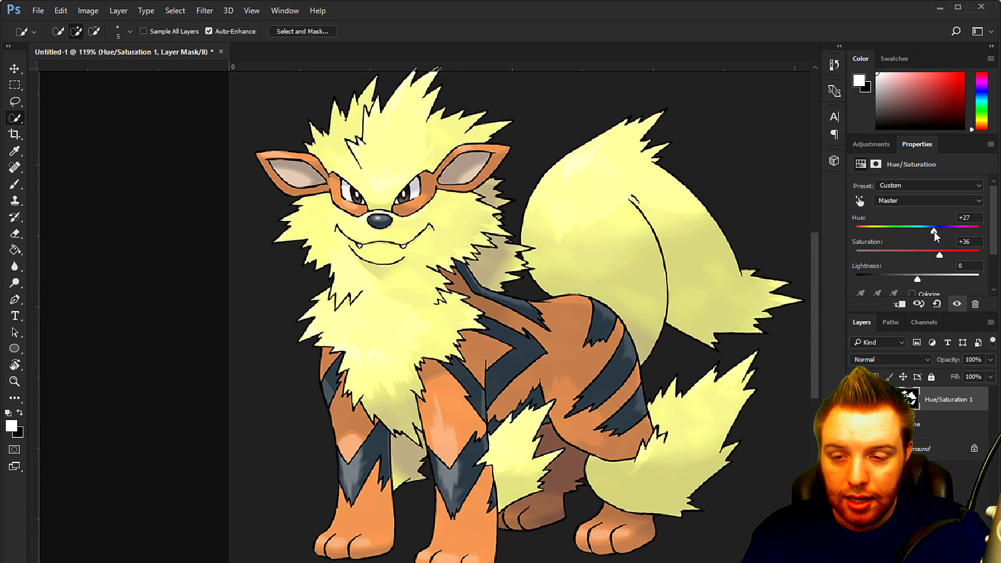
{"action": "left_click_drag", "start_coordinate": [935, 231], "coordinate": [949, 232]}
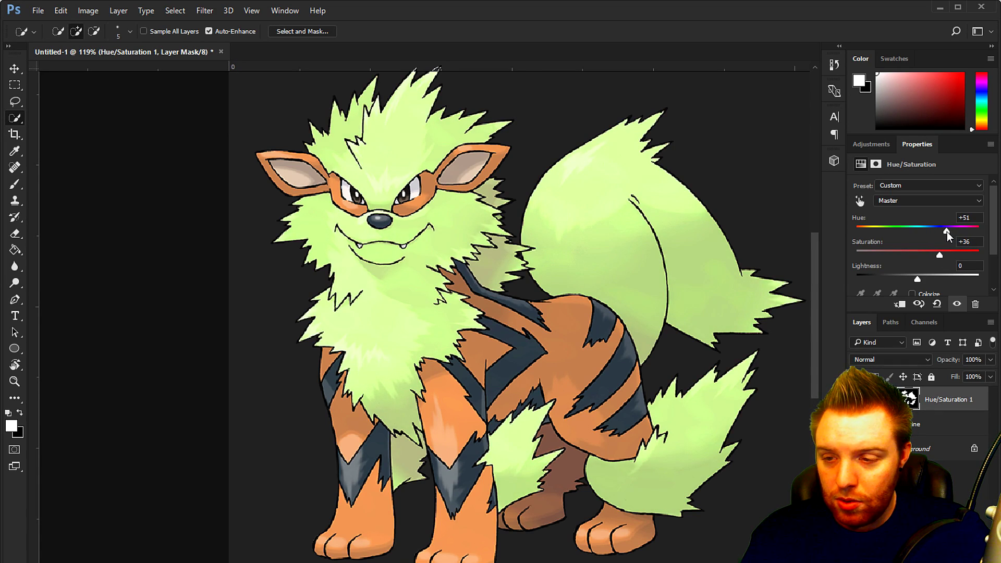
{"action": "left_click_drag", "start_coordinate": [917, 277], "coordinate": [916, 277]}
{"action": "mouse_move", "coordinate": [947, 231]}
{"action": "left_mouse_down"}
{"action": "mouse_move", "coordinate": [943, 256]}
{"action": "mouse_move", "coordinate": [950, 233]}
{"action": "left_mouse_up"}
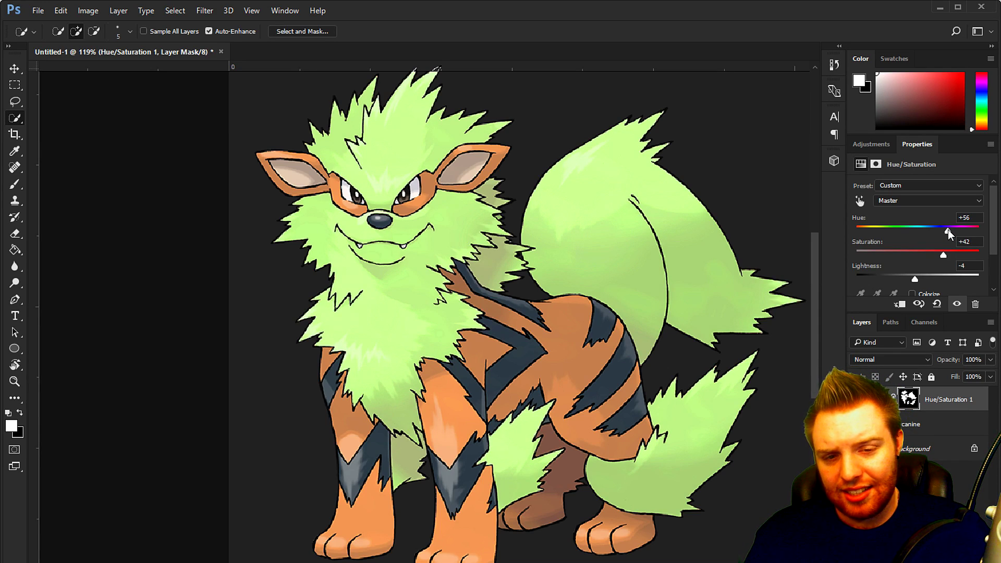
{"action": "left_click_drag", "start_coordinate": [950, 235], "coordinate": [952, 234]}
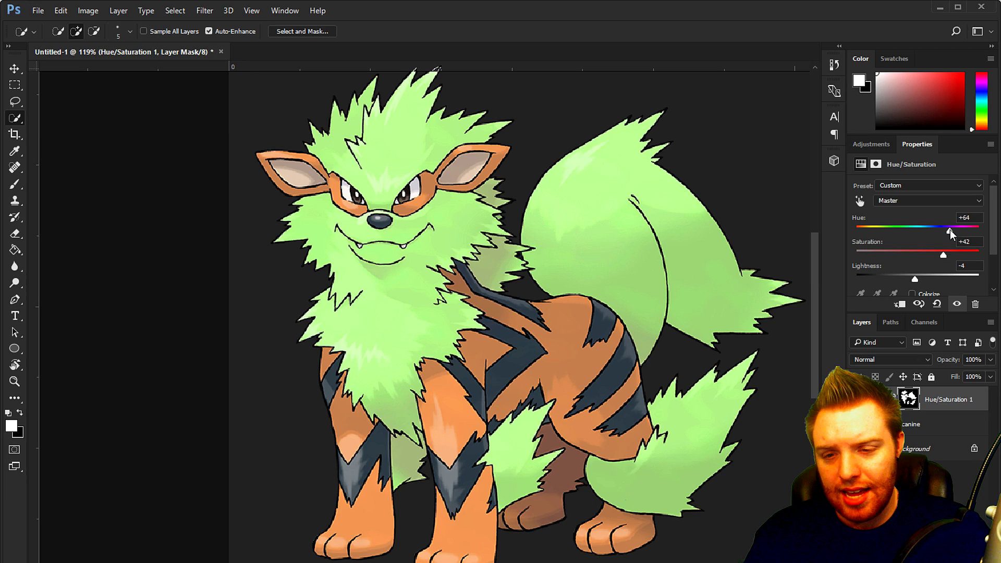
Step: Make the Arcanine layer active and quick-select the orange areas of the body and legs
{"action": "left_click", "coordinate": [942, 425]}
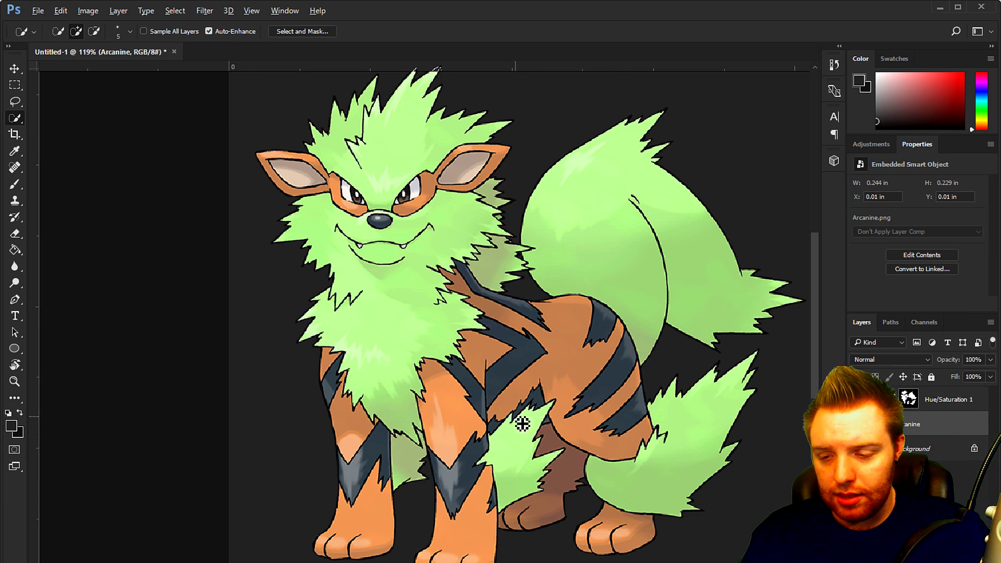
{"action": "scroll", "coordinate": [516, 415], "scroll_direction": "up", "scroll_amount": 3}
{"action": "mouse_move", "coordinate": [444, 424]}
{"action": "left_mouse_down"}
{"action": "mouse_move", "coordinate": [416, 420]}
{"action": "mouse_move", "coordinate": [509, 382]}
{"action": "mouse_move", "coordinate": [476, 297]}
{"action": "mouse_move", "coordinate": [525, 252]}
{"action": "mouse_move", "coordinate": [514, 237]}
{"action": "mouse_move", "coordinate": [632, 295]}
{"action": "mouse_move", "coordinate": [673, 384]}
{"action": "mouse_move", "coordinate": [672, 398]}
{"action": "mouse_move", "coordinate": [632, 415]}
{"action": "mouse_move", "coordinate": [630, 440]}
{"action": "mouse_move", "coordinate": [714, 517]}
{"action": "mouse_move", "coordinate": [286, 516]}
{"action": "mouse_move", "coordinate": [480, 522]}
{"action": "mouse_move", "coordinate": [438, 336]}
{"action": "mouse_move", "coordinate": [257, 331]}
{"action": "mouse_move", "coordinate": [205, 241]}
{"action": "left_mouse_up"}
{"action": "scroll", "coordinate": [672, 397], "scroll_direction": "down", "scroll_amount": 3}
Step: Refine the orange selection with a size 1 brush, including the tiny patch under the chest fur and the shaded hind leg
{"action": "scroll", "coordinate": [205, 240], "scroll_direction": "up", "scroll_amount": 6, "text": "alt"}
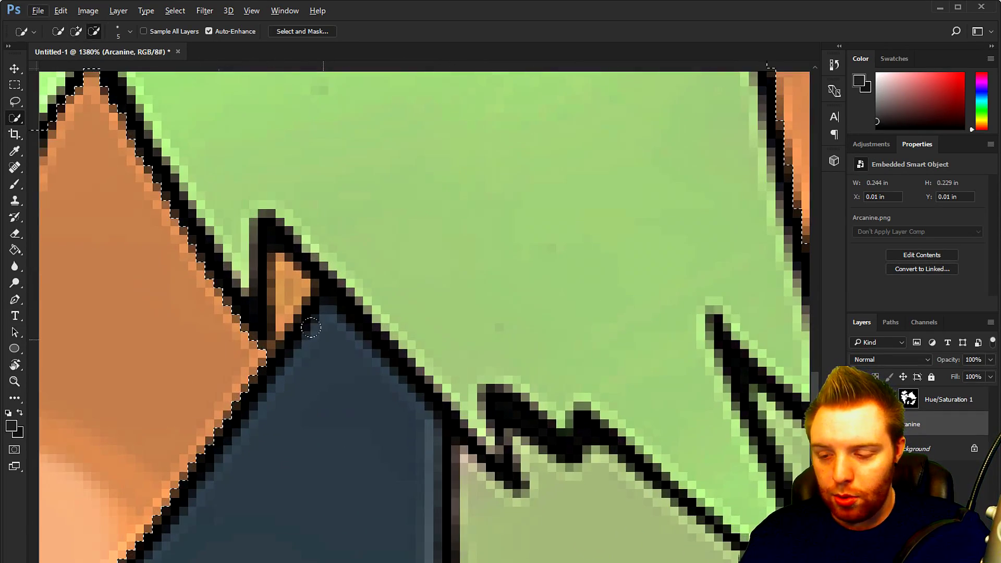
{"action": "key", "text": "bracketleft"}
{"action": "key", "text": "bracketleft"}
{"action": "key", "text": "bracketleft"}
{"action": "mouse_move", "coordinate": [286, 299]}
{"action": "left_mouse_down"}
{"action": "mouse_move", "coordinate": [269, 365]}
{"action": "mouse_move", "coordinate": [277, 357]}
{"action": "mouse_move", "coordinate": [272, 319]}
{"action": "mouse_move", "coordinate": [257, 353]}
{"action": "left_mouse_up"}
{"action": "scroll", "coordinate": [257, 353], "scroll_direction": "down", "scroll_amount": 4}
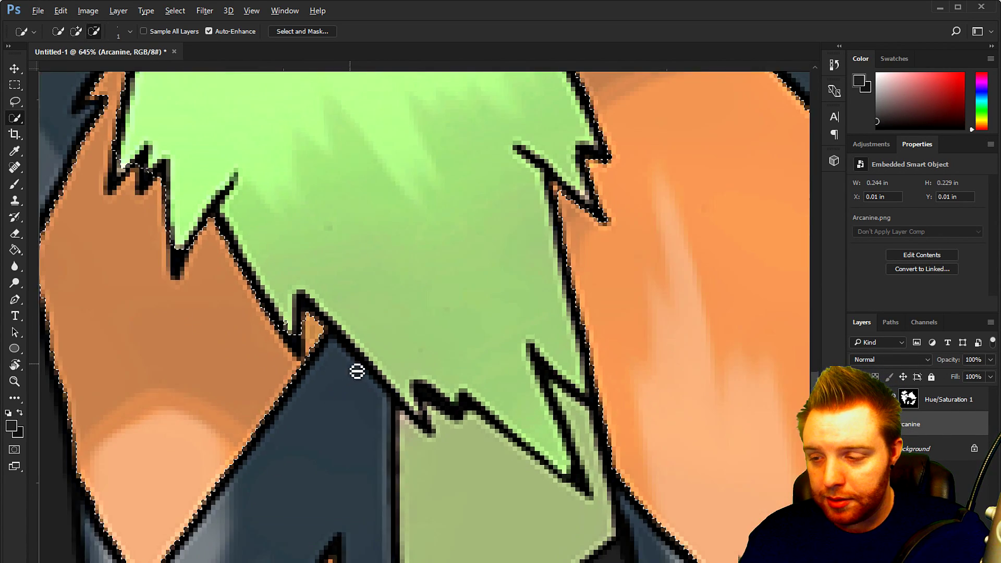
{"action": "scroll", "coordinate": [438, 382], "scroll_direction": "down", "scroll_amount": 3}
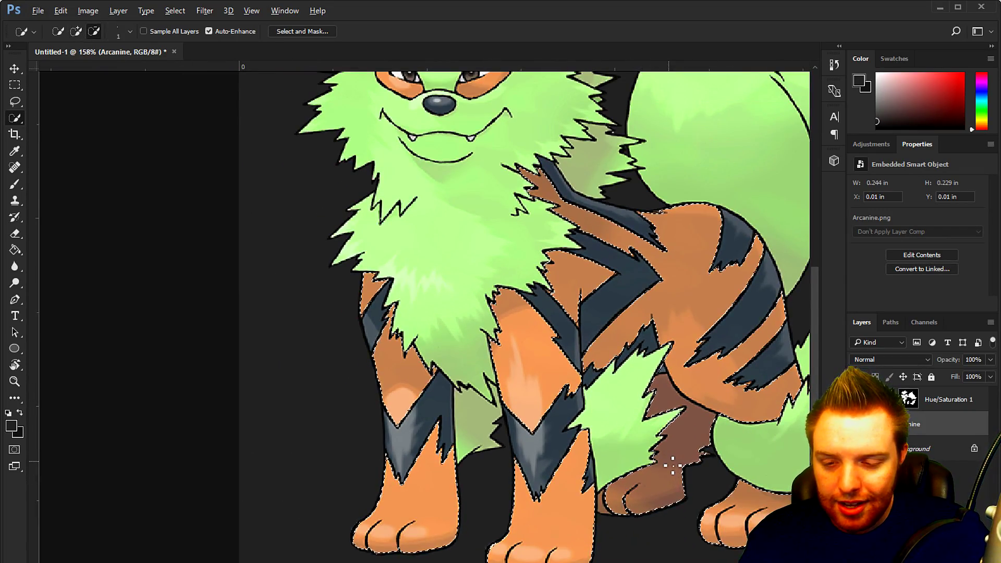
{"action": "scroll", "coordinate": [667, 464], "scroll_direction": "down", "scroll_amount": 1}
{"action": "scroll", "coordinate": [667, 462], "scroll_direction": "down", "scroll_amount": 3}
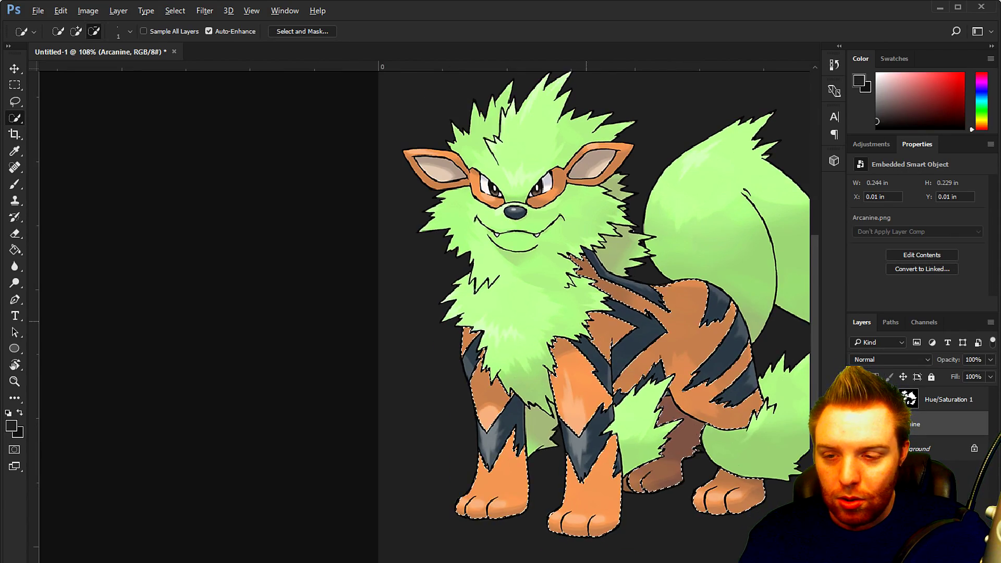
Step: Add the orange areas around both eyes and the orange rims of both ears to the selection
{"action": "scroll", "coordinate": [564, 195], "scroll_direction": "up", "scroll_amount": 5}
{"action": "scroll", "coordinate": [565, 195], "scroll_direction": "up", "scroll_amount": 1}
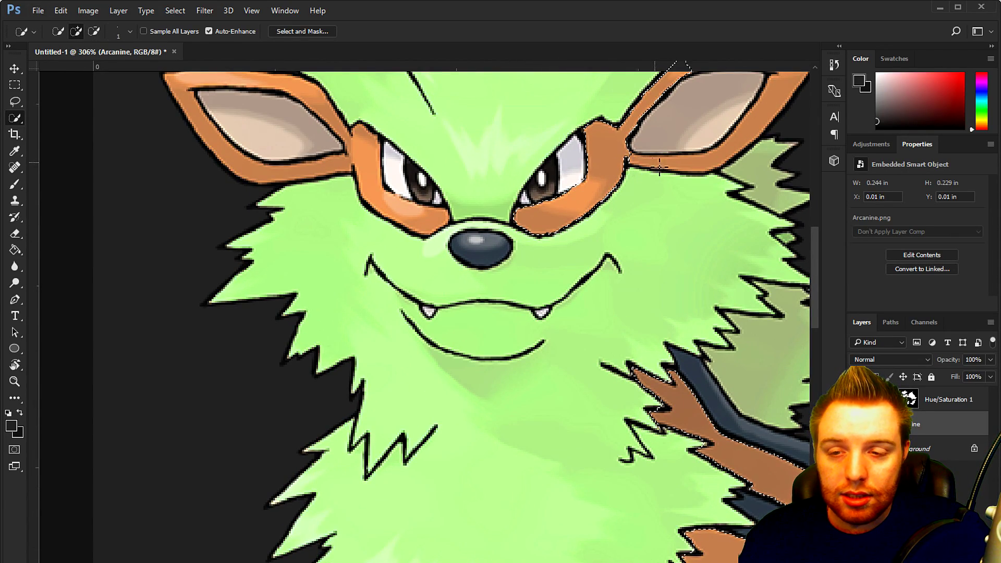
{"action": "left_click", "coordinate": [702, 165]}
{"action": "scroll", "coordinate": [702, 165], "scroll_direction": "down", "scroll_amount": 3}
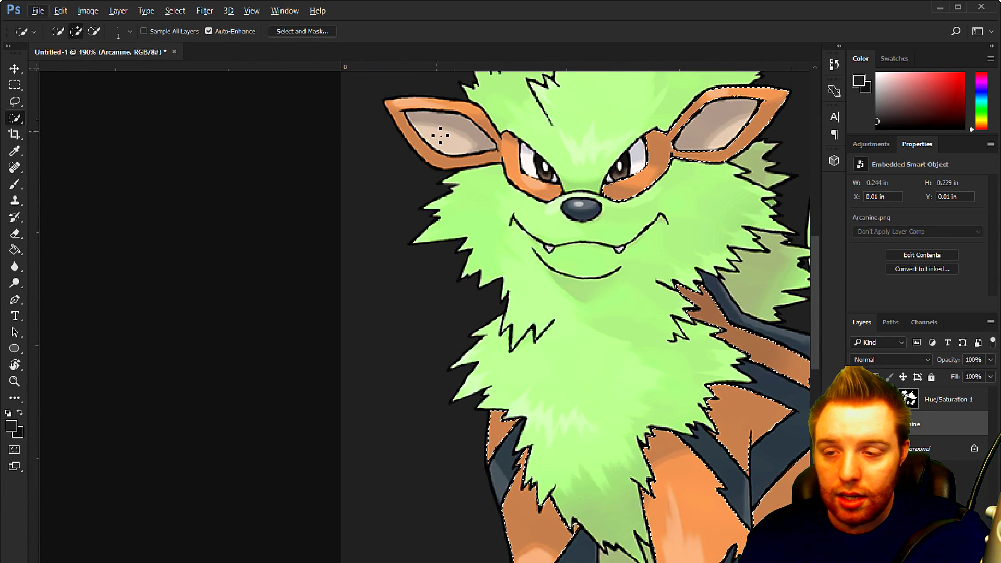
{"action": "left_click", "coordinate": [480, 166]}
{"action": "scroll", "coordinate": [633, 277], "scroll_direction": "down", "scroll_amount": 4}
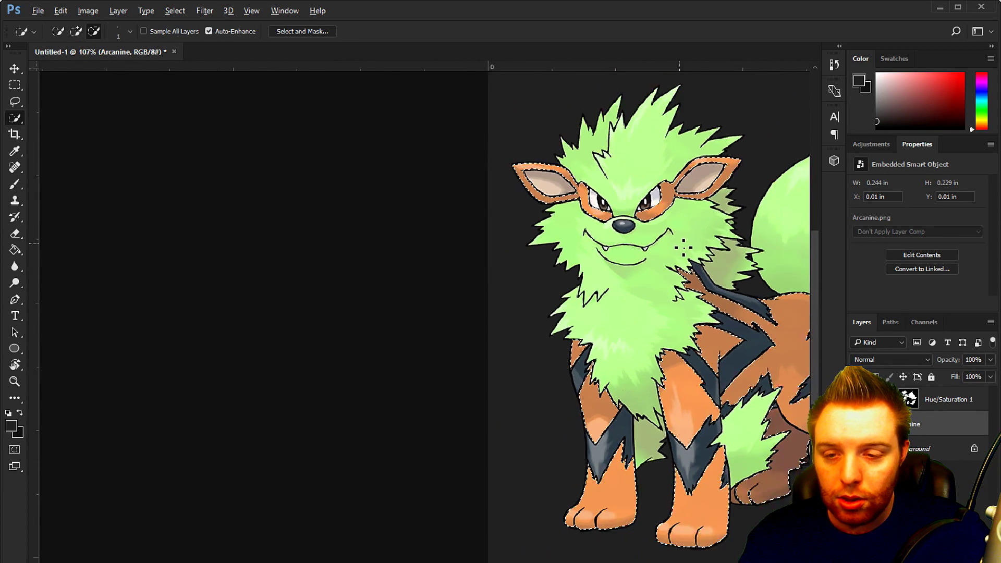
{"action": "scroll", "coordinate": [632, 277], "scroll_direction": "up", "scroll_amount": 1}
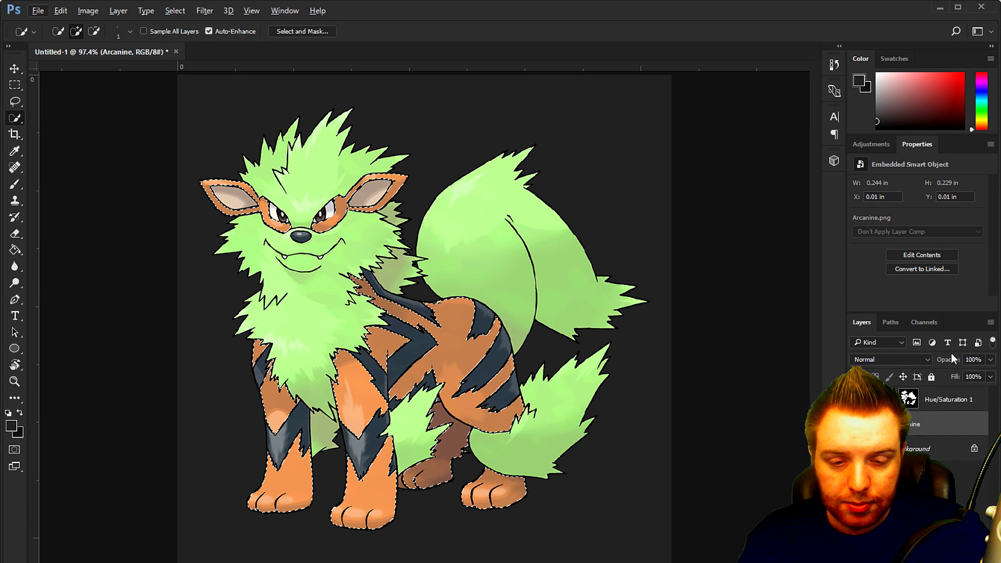
Step: Recolour the selected orange areas purple with a Hue/Saturation adjustment of Hue -71, Saturation -49 and Lightness -9
{"action": "left_click", "coordinate": [865, 141]}
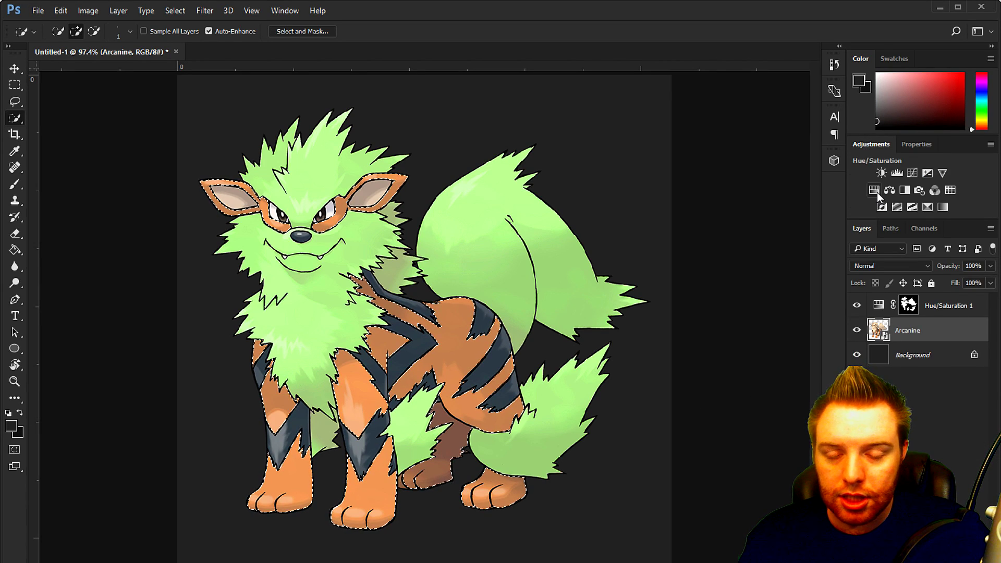
{"action": "left_click", "coordinate": [887, 193]}
{"action": "left_click_drag", "start_coordinate": [917, 230], "coordinate": [912, 276]}
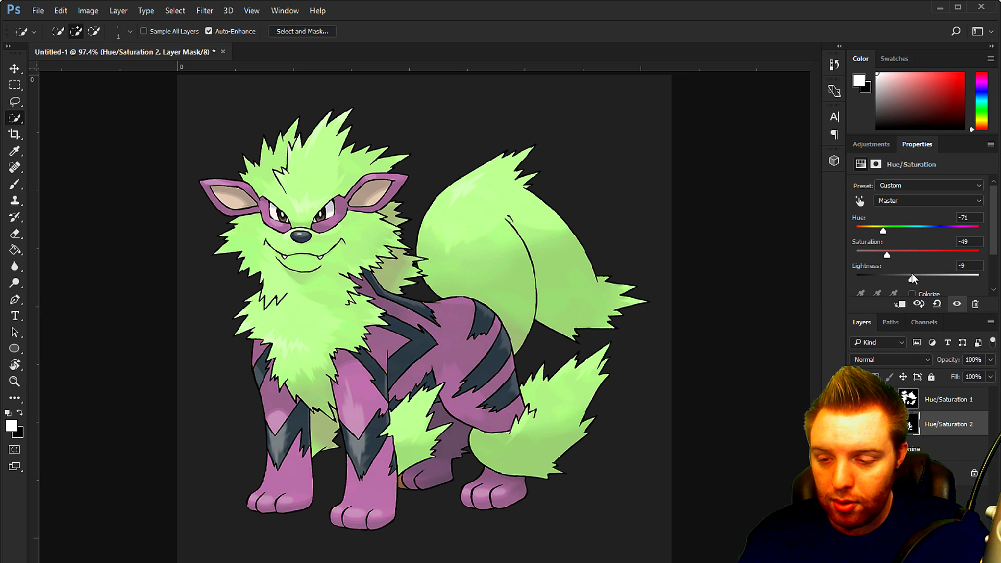
{"action": "key", "text": "alt"}
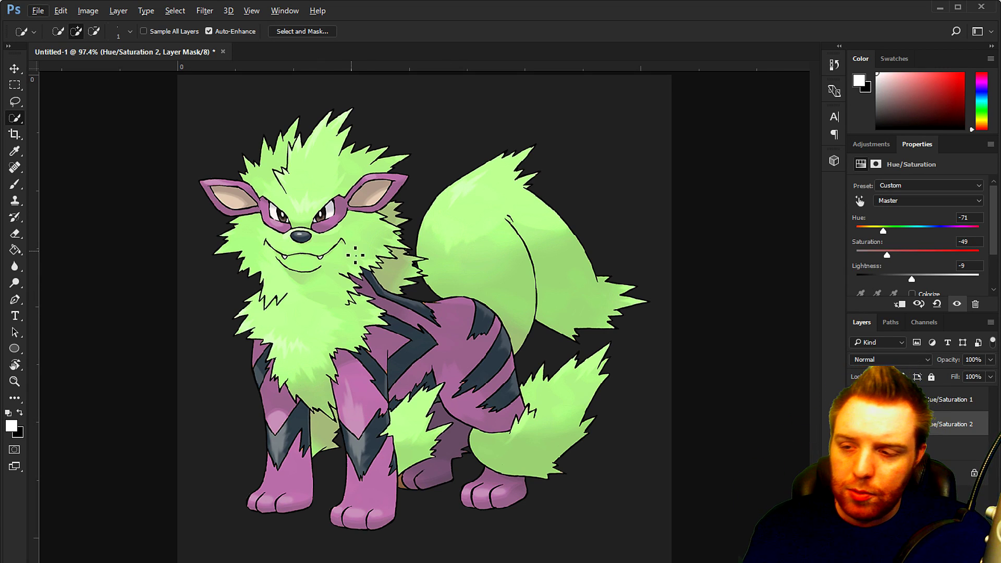
Step: Select the beige inner areas of both ears and make the Arcanine layer active
{"action": "scroll", "coordinate": [389, 180], "scroll_direction": "up", "scroll_amount": 1}
{"action": "scroll", "coordinate": [388, 180], "scroll_direction": "up", "scroll_amount": 1}
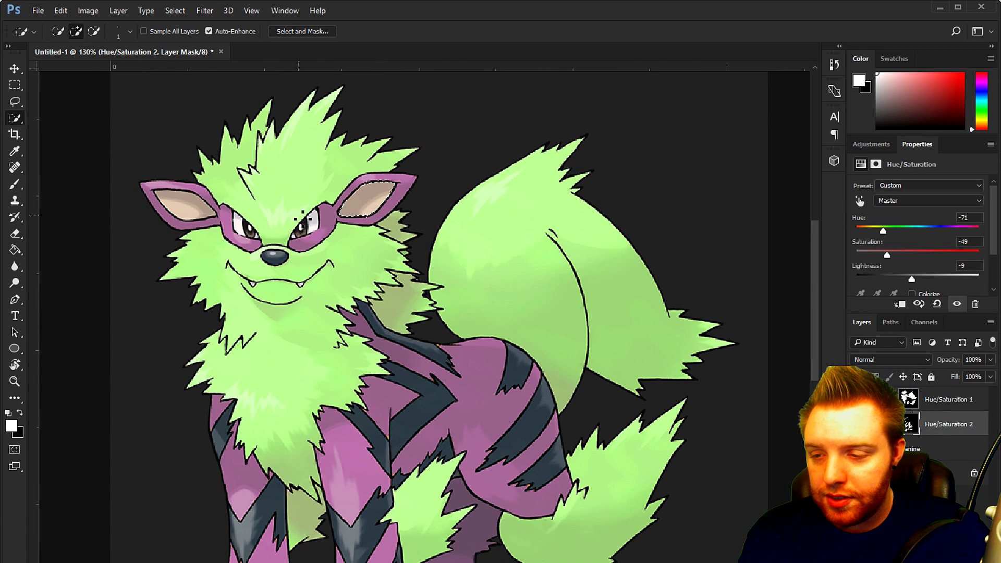
{"action": "left_click", "coordinate": [938, 448]}
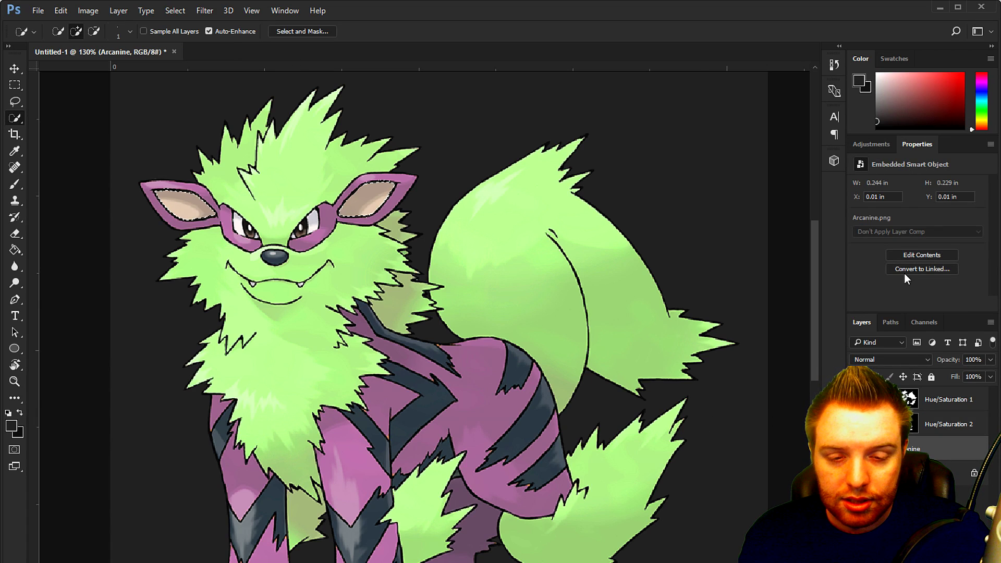
Step: Recolour the inner ears green with a Hue/Saturation adjustment of Hue +86, Saturation +29 and Lightness -18
{"action": "left_click", "coordinate": [871, 144]}
{"action": "left_click", "coordinate": [874, 187]}
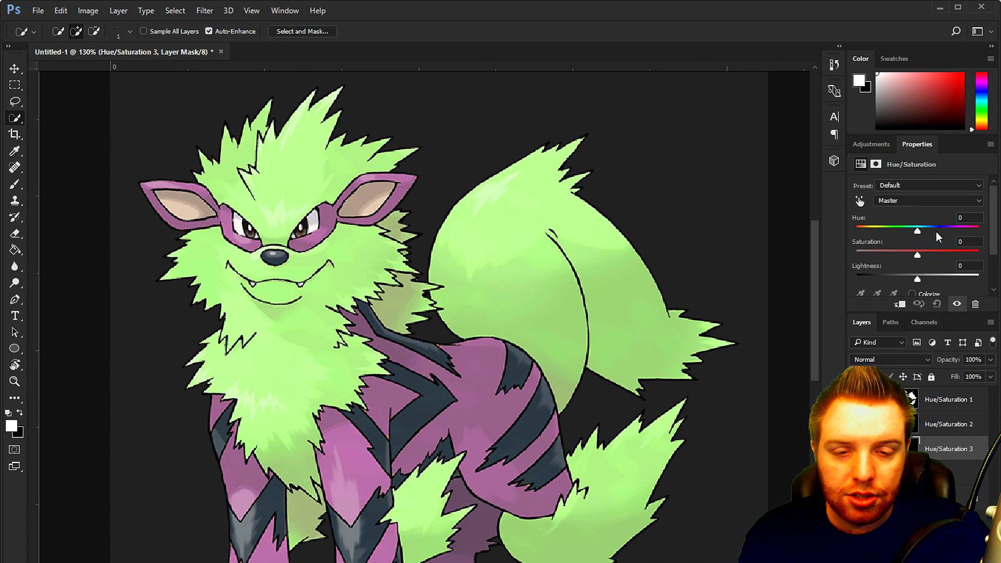
{"action": "left_click_drag", "start_coordinate": [917, 229], "coordinate": [956, 233]}
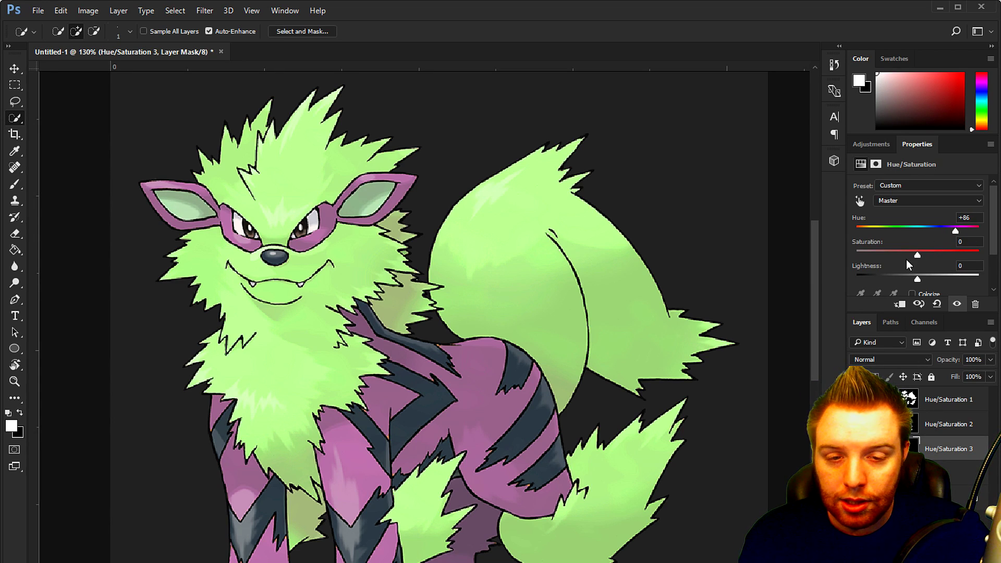
{"action": "left_click_drag", "start_coordinate": [921, 276], "coordinate": [935, 257]}
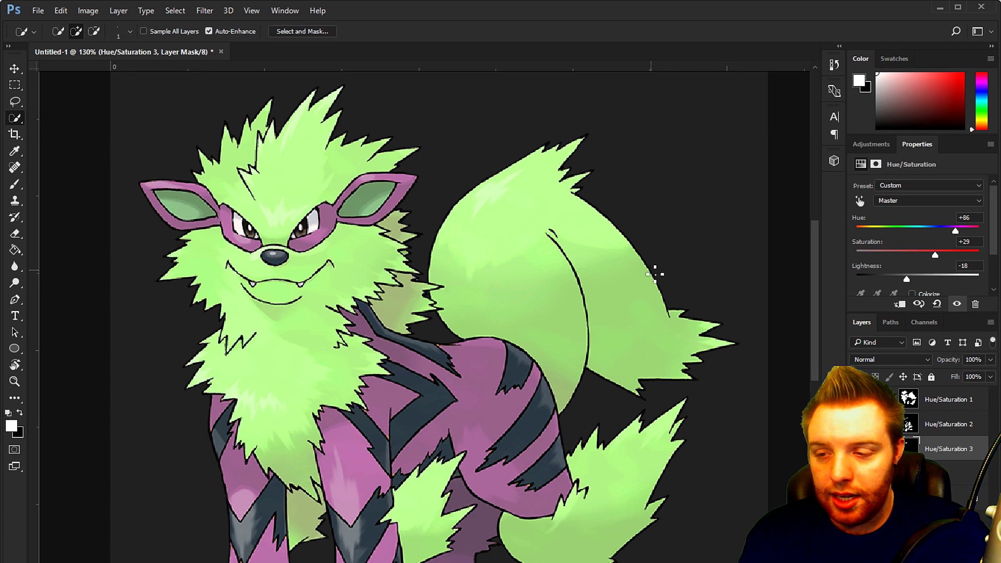
{"action": "scroll", "coordinate": [655, 271], "scroll_direction": "down", "scroll_amount": 3}
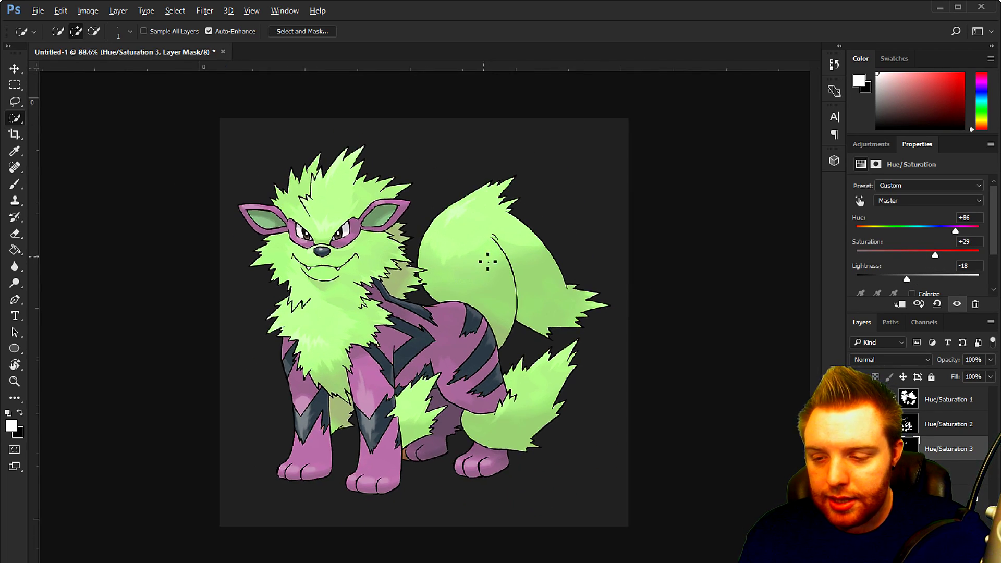
{"action": "scroll", "coordinate": [459, 211], "scroll_direction": "up", "scroll_amount": 2}
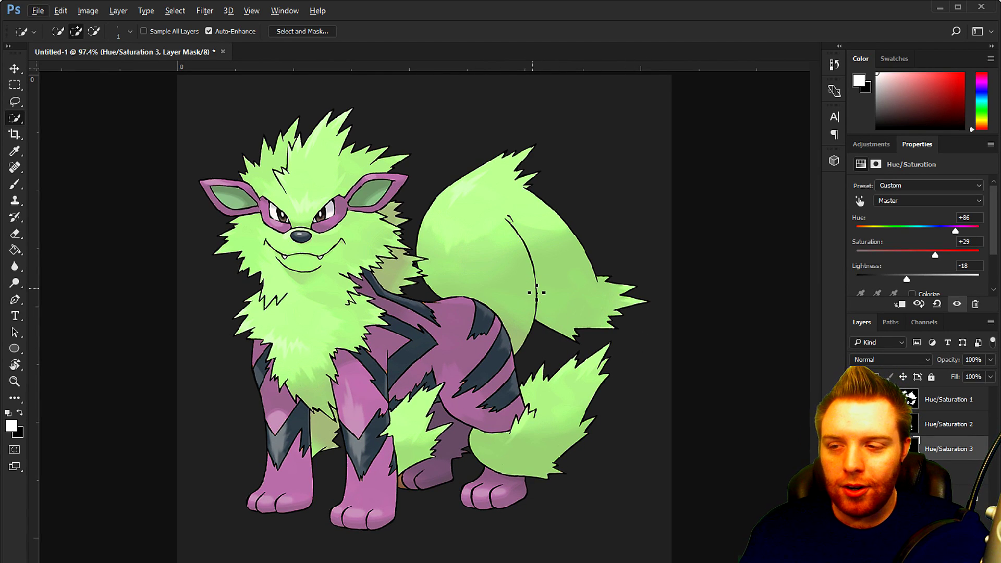